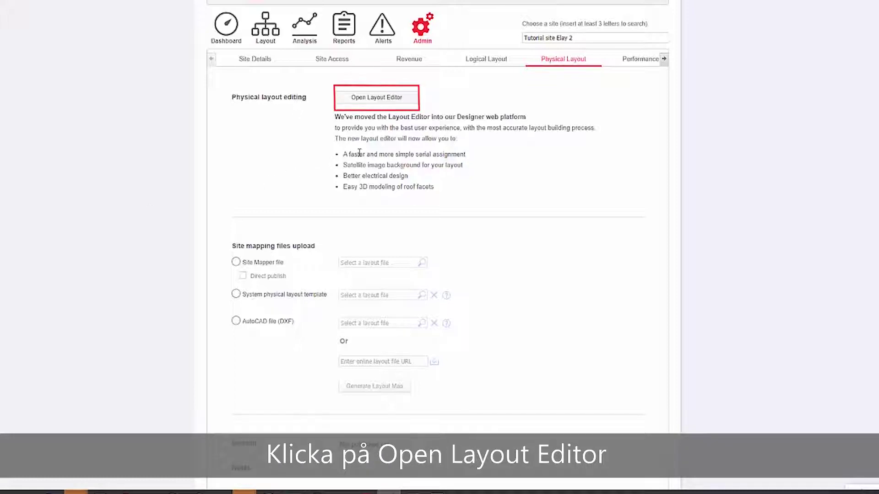
Launch the site's Layout Editor and proceed past the new Layout editor announcement.
{"action": "left_click", "coordinate": [375, 98]}
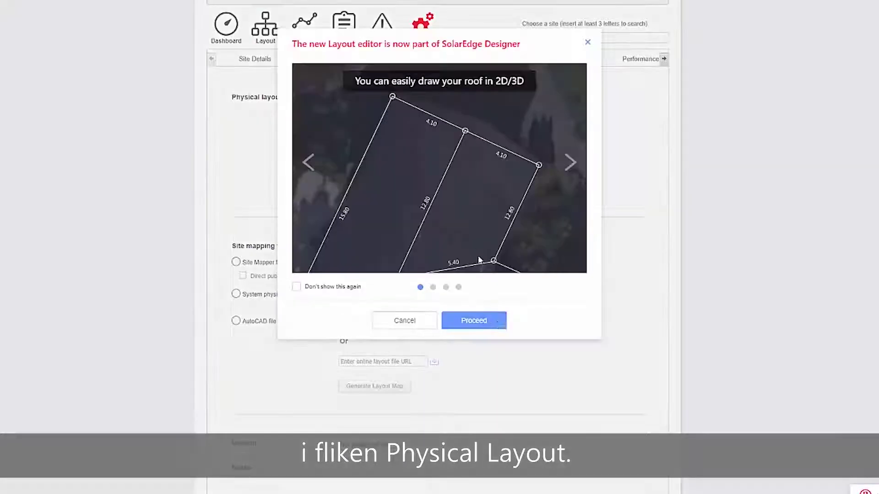
{"action": "left_click", "coordinate": [492, 321]}
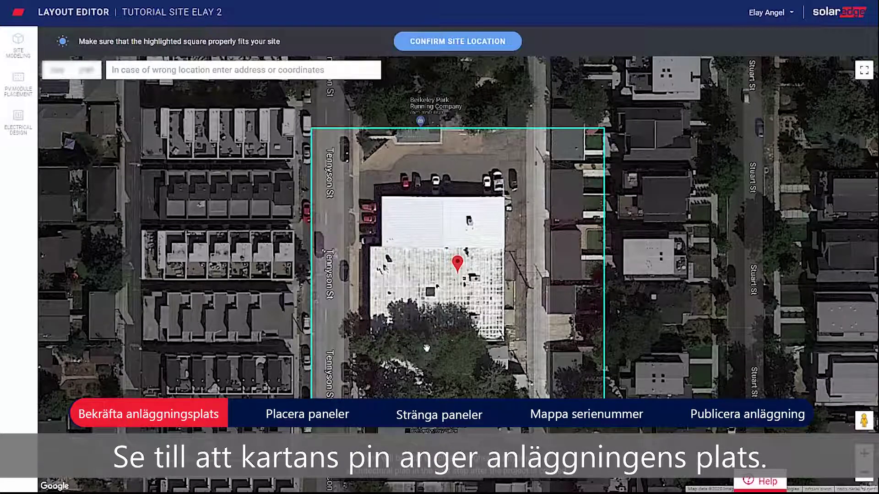
Place the site pin on the building's upper part, adjust the zoom, and confirm the location.
{"action": "left_click_drag", "start_coordinate": [457, 266], "coordinate": [441, 214]}
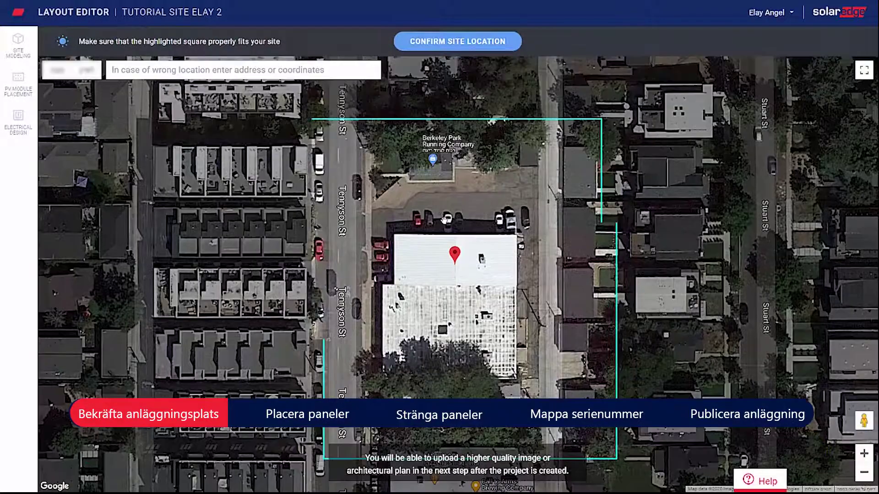
{"action": "scroll", "coordinate": [459, 245], "scroll_direction": "down", "scroll_amount": 1}
{"action": "scroll", "coordinate": [460, 248], "scroll_direction": "up", "scroll_amount": 1}
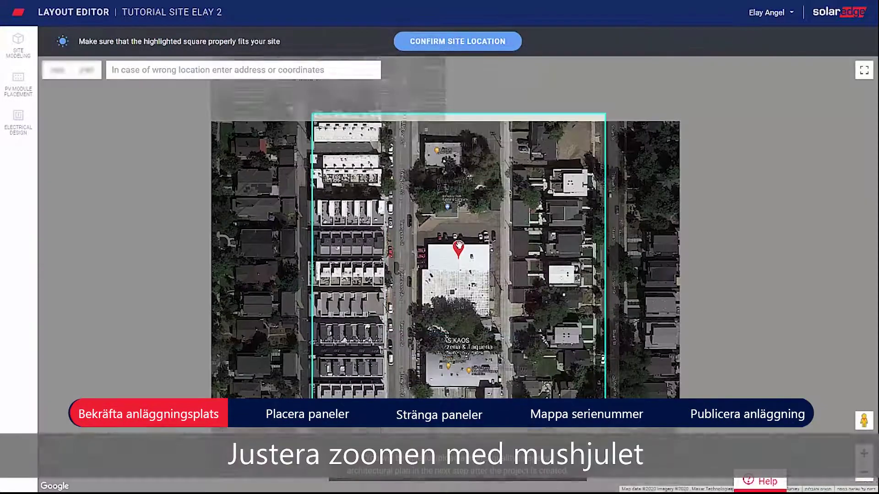
{"action": "scroll", "coordinate": [460, 247], "scroll_direction": "up", "scroll_amount": 1}
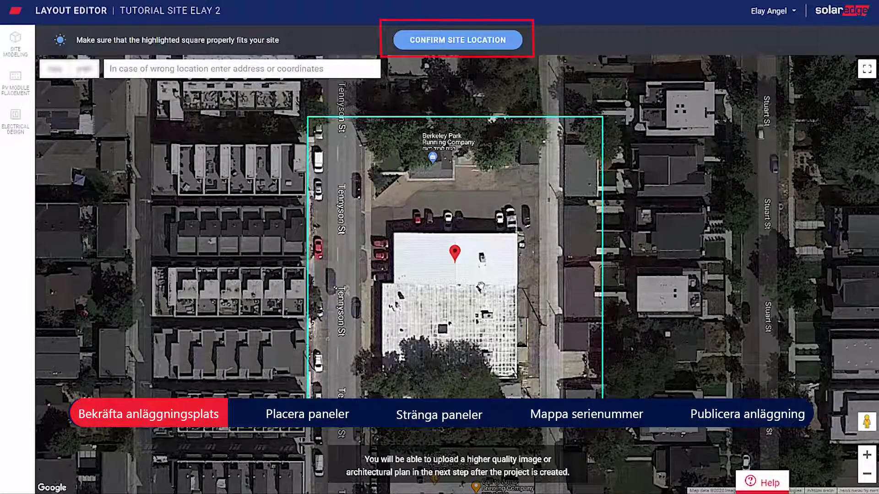
{"action": "left_click", "coordinate": [472, 41]}
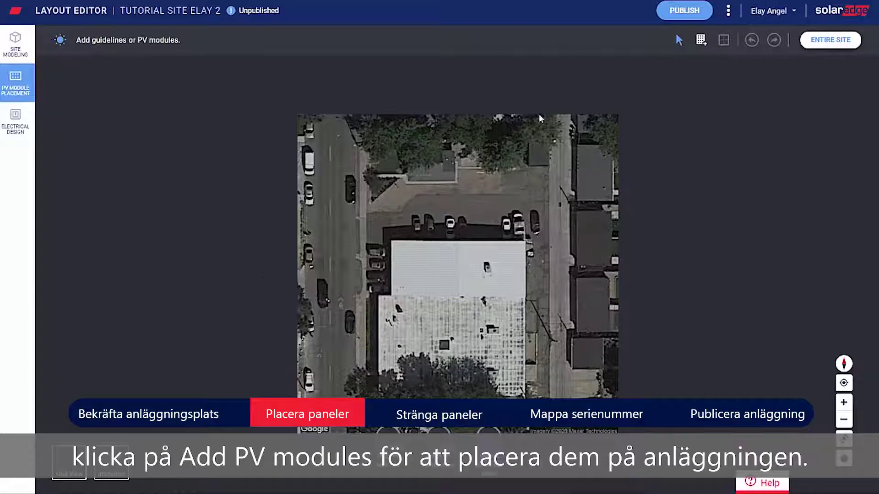
Draw a row of 12 LG325N1K-A5 modules at 30° tilt on the upper roof.
{"action": "left_click", "coordinate": [699, 43]}
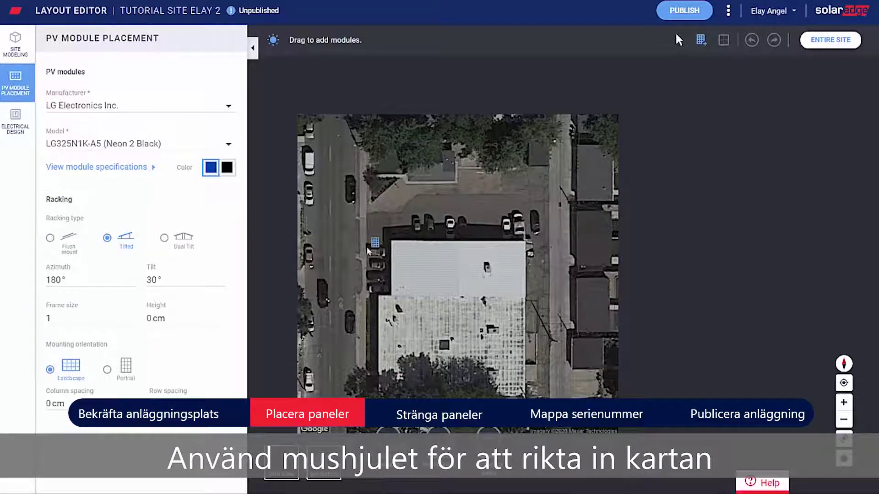
{"action": "scroll", "coordinate": [368, 251], "scroll_direction": "up", "scroll_amount": 3}
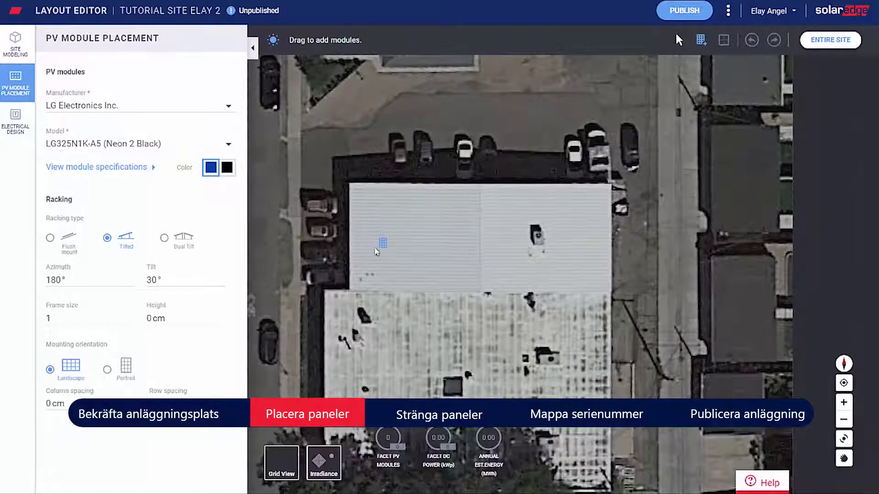
{"action": "left_click_drag", "start_coordinate": [375, 251], "coordinate": [465, 267]}
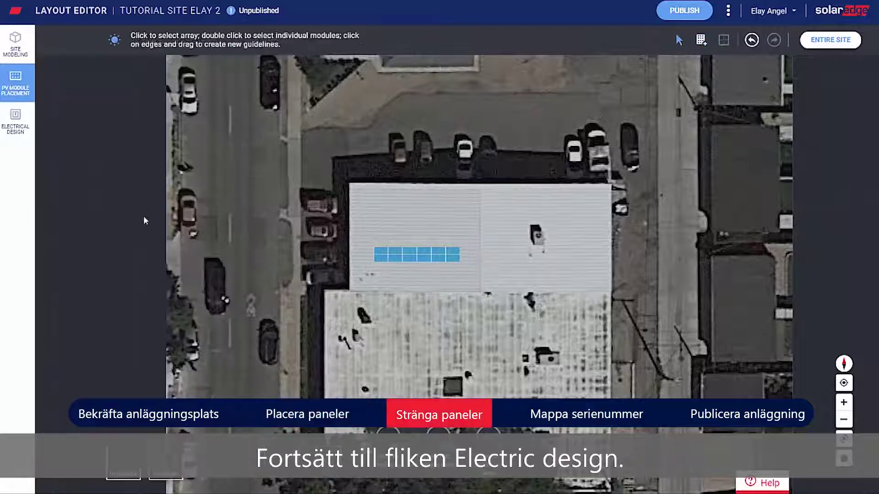
String all 12 modules to inverter 7F223D80-5E and move the inverter above the array.
{"action": "left_click", "coordinate": [16, 123]}
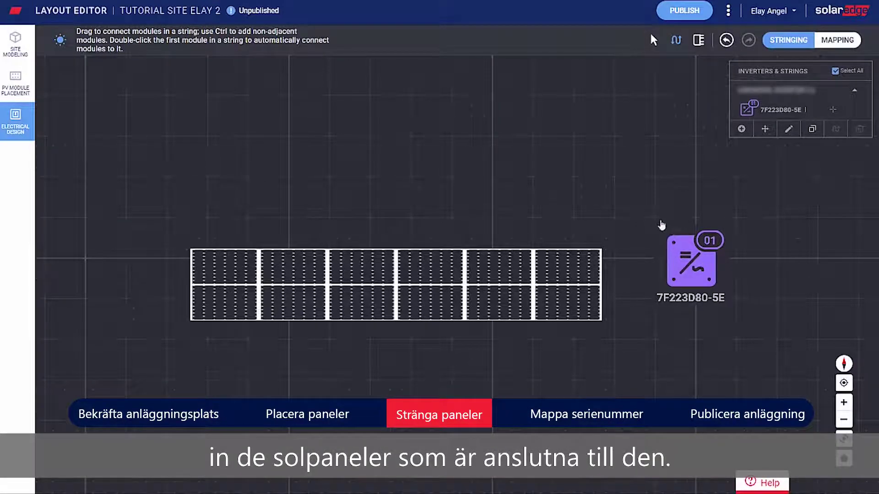
{"action": "mouse_move", "coordinate": [290, 270]}
{"action": "left_mouse_down"}
{"action": "mouse_move", "coordinate": [564, 274]}
{"action": "mouse_move", "coordinate": [559, 296]}
{"action": "mouse_move", "coordinate": [492, 302]}
{"action": "mouse_move", "coordinate": [226, 300]}
{"action": "left_mouse_up"}
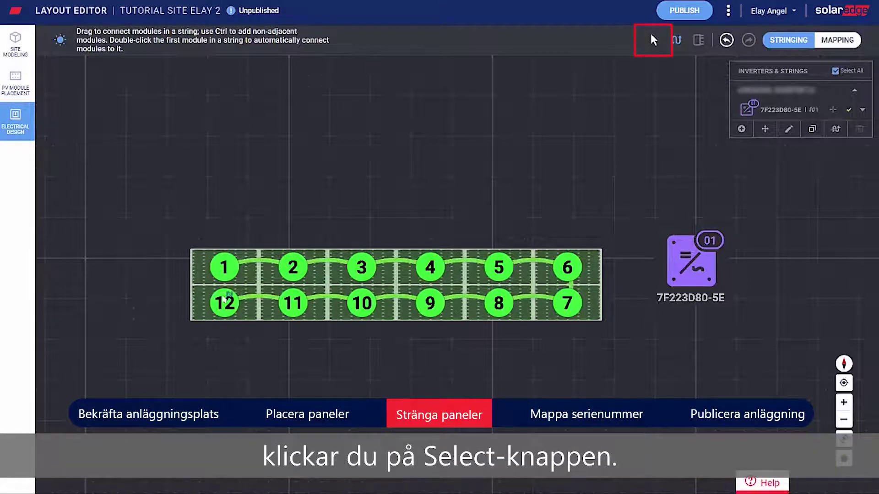
{"action": "left_click", "coordinate": [652, 43]}
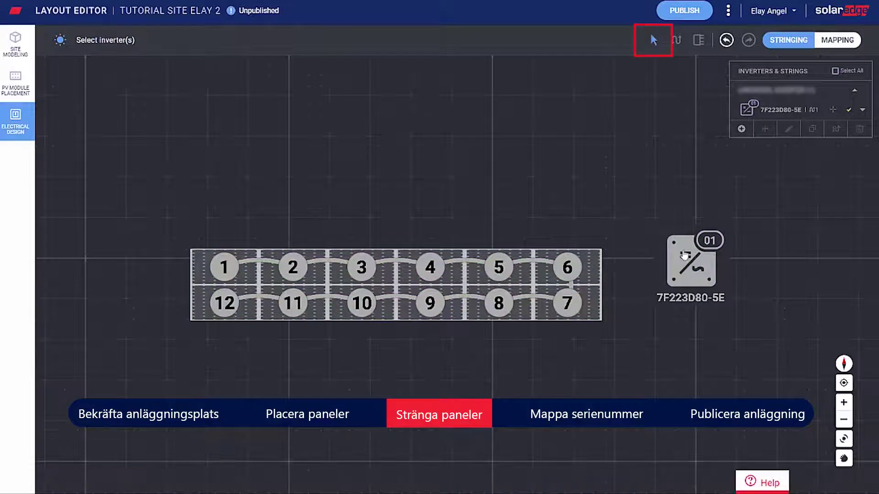
{"action": "left_click_drag", "start_coordinate": [488, 185], "coordinate": [376, 174]}
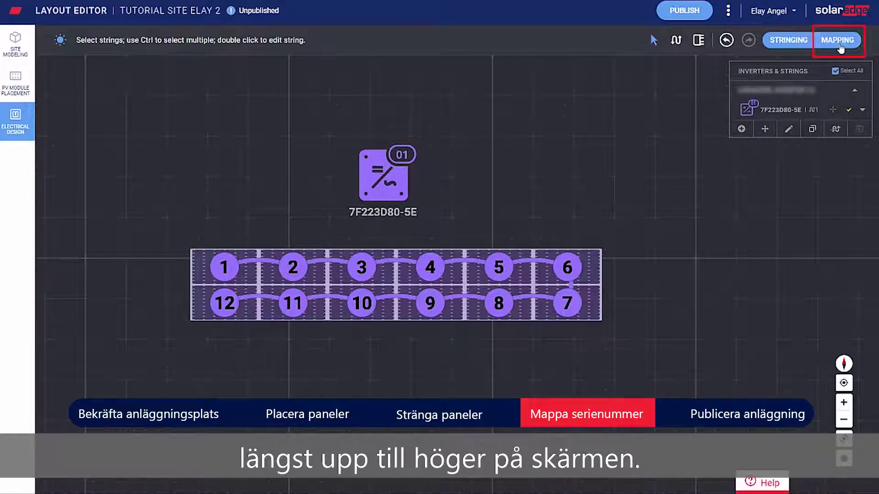
Enter Mapping mode and list inverter 7F223D80-5E's 12 unassigned optimizer serials.
{"action": "left_click", "coordinate": [834, 51]}
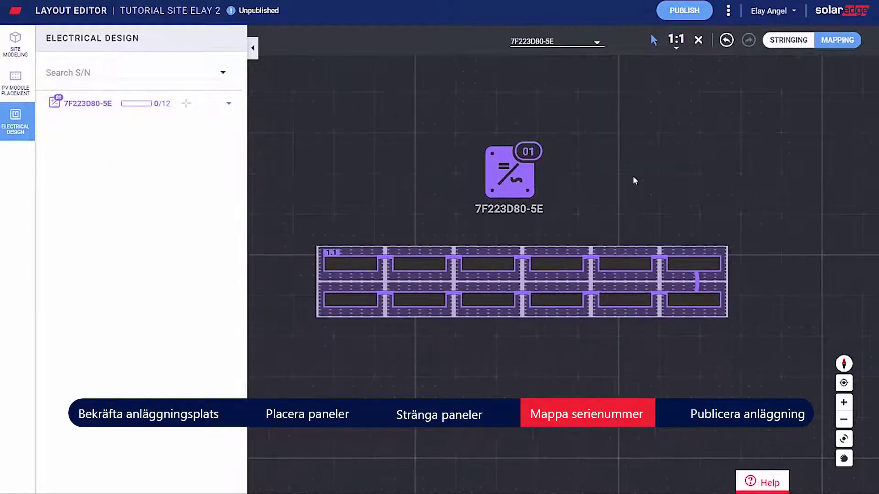
{"action": "left_click", "coordinate": [229, 104]}
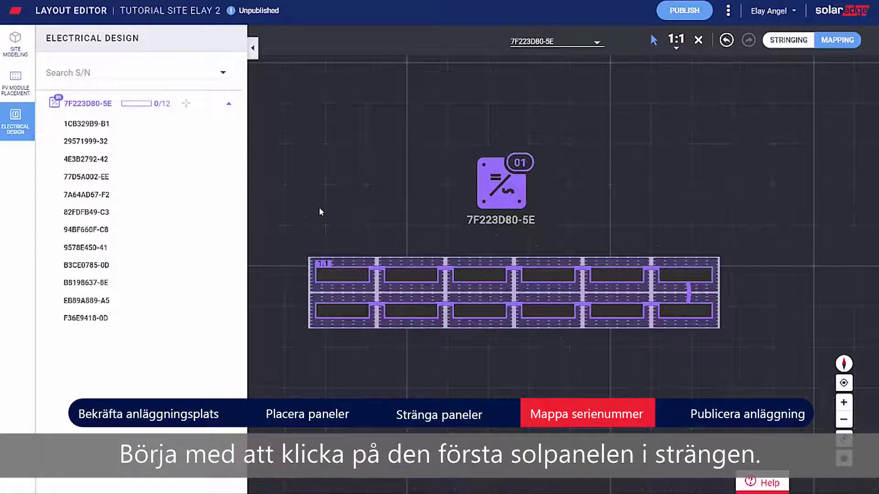
{"action": "left_click", "coordinate": [351, 277]}
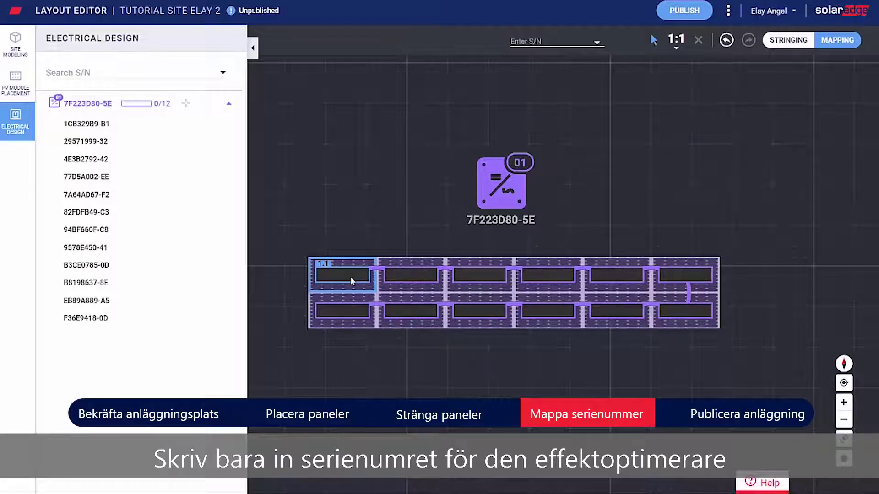
{"action": "type", "text": "B1"}
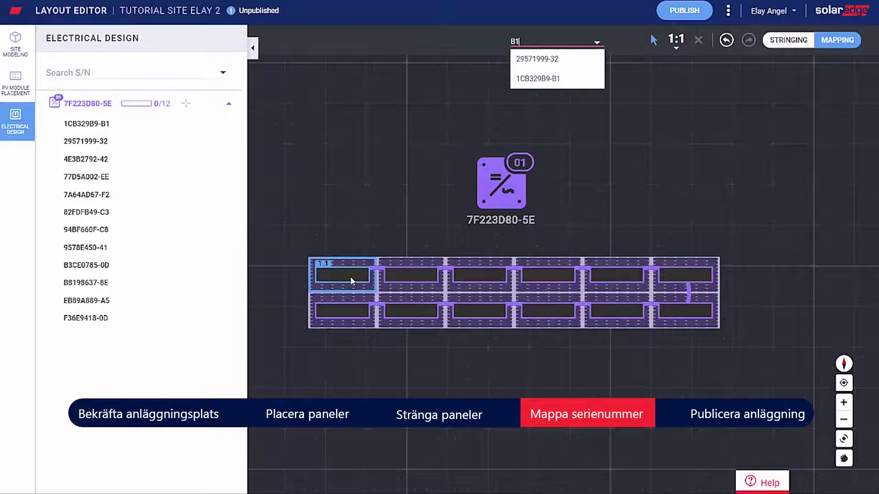
{"action": "key", "text": "Down"}
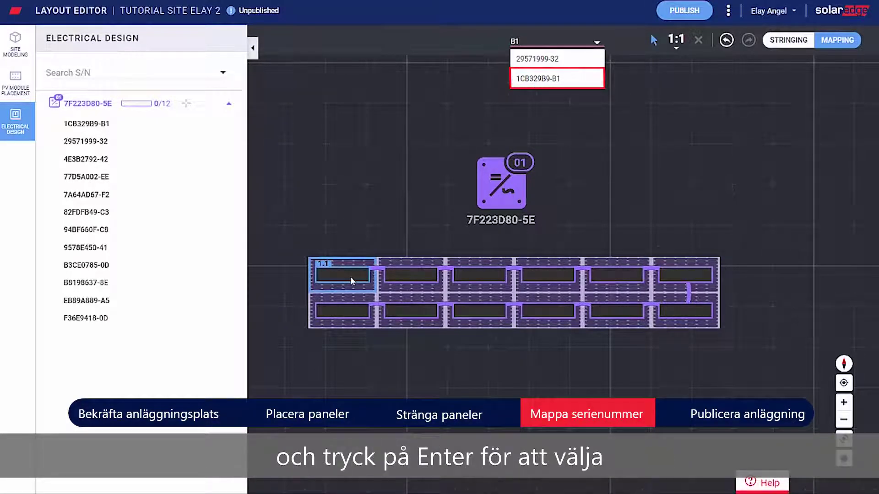
{"action": "key", "text": "Return"}
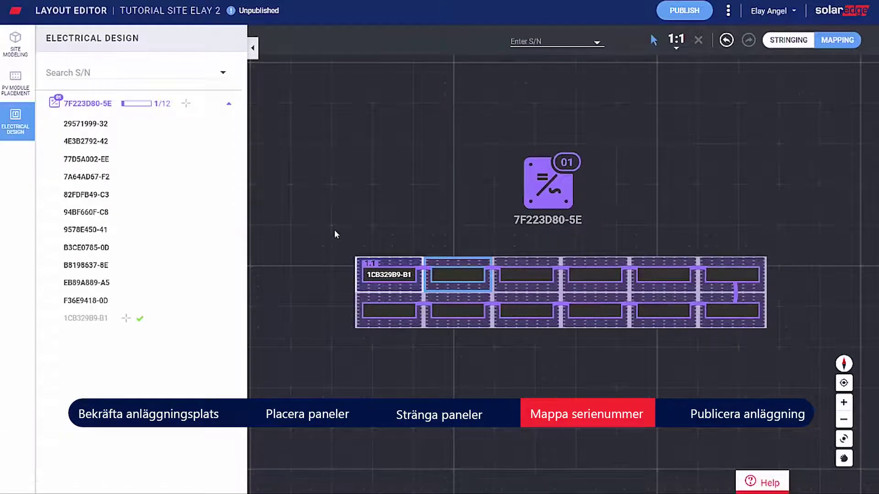
{"action": "type", "text": "32"}
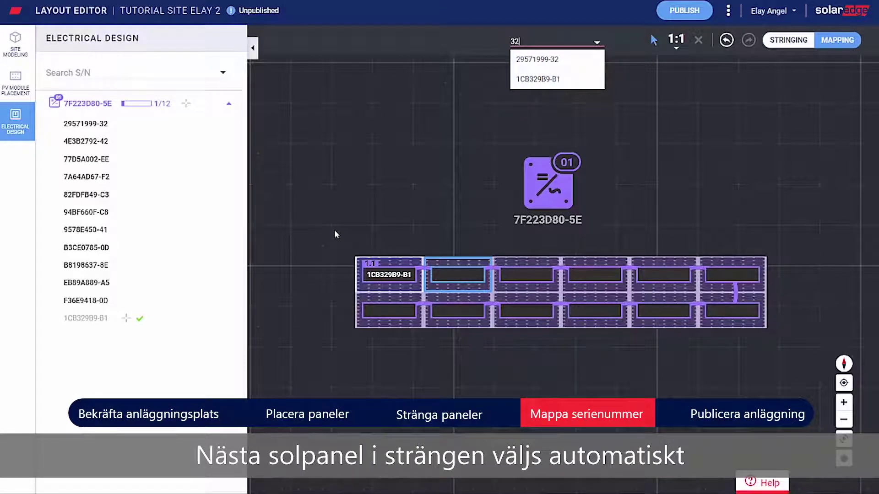
{"action": "key", "text": "Down"}
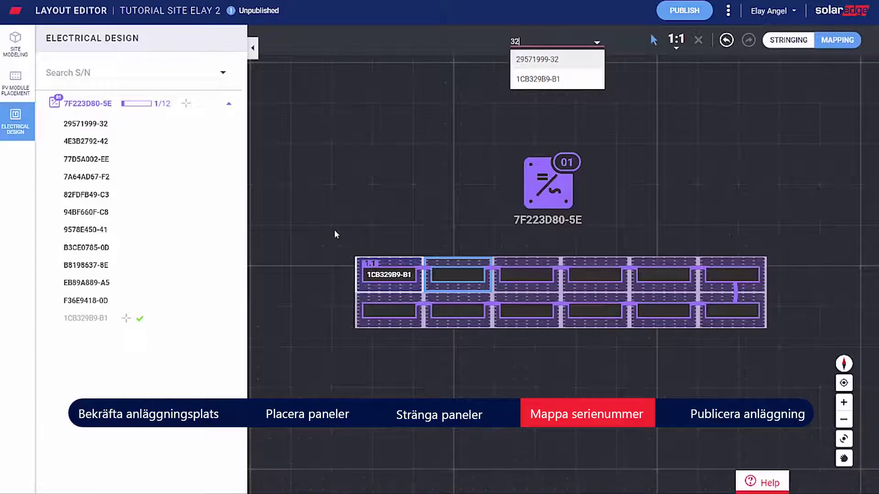
{"action": "key", "text": "Return"}
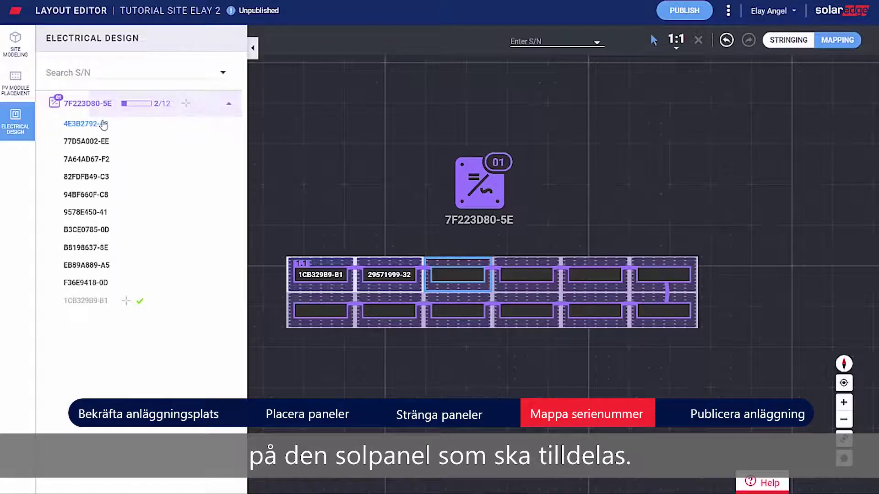
{"action": "left_click", "coordinate": [104, 124]}
{"action": "left_click", "coordinate": [462, 283]}
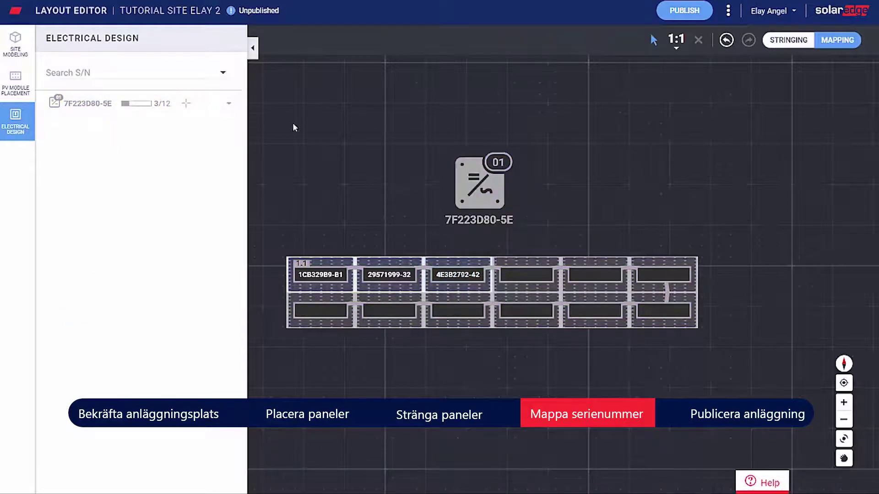
Assign 77D5A002-EE, 7A64AD67-F2, 82FDFB49-C3 and 94BF660F-C8 to panels four through seven.
{"action": "left_click", "coordinate": [231, 105]}
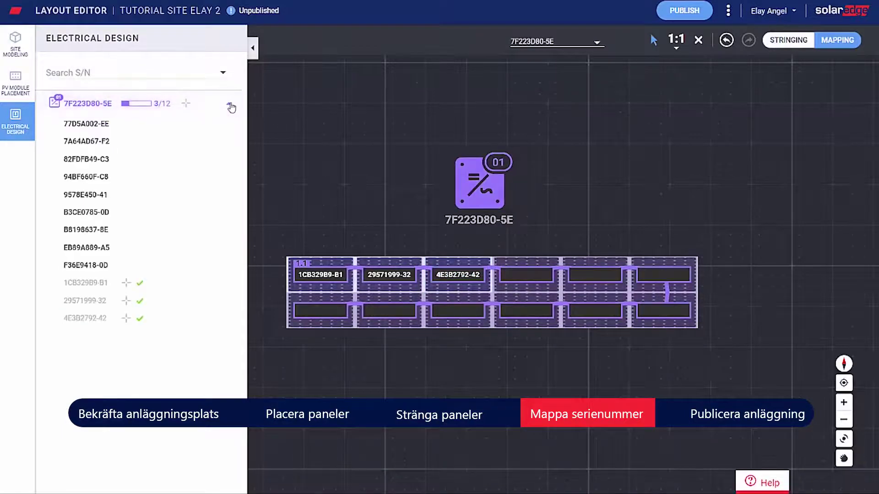
{"action": "left_click", "coordinate": [531, 278]}
{"action": "left_click", "coordinate": [596, 275]}
{"action": "left_click", "coordinate": [663, 275]}
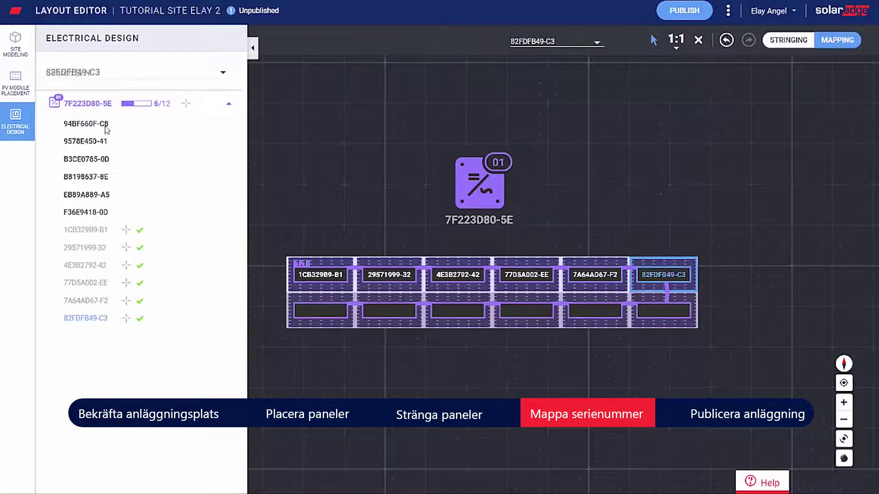
{"action": "left_click", "coordinate": [86, 123]}
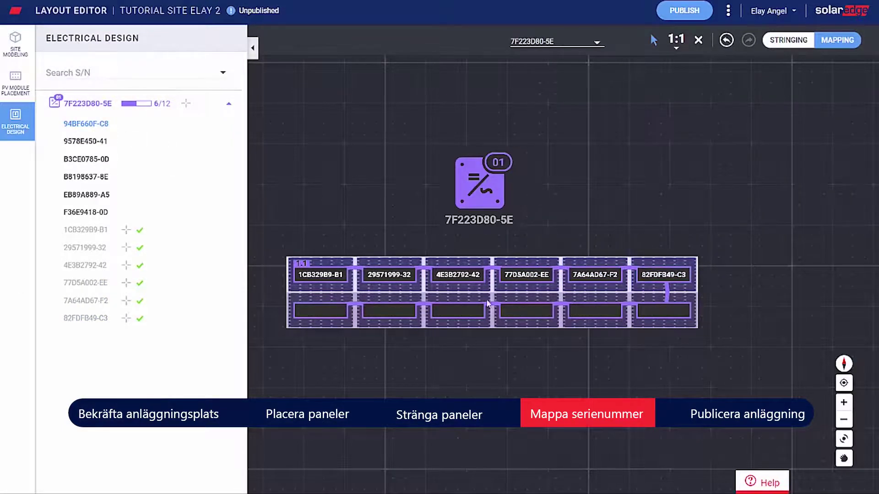
Map the last five serials (9578E450-41 to F36E9418-0D) along the bottom row, then publish.
{"action": "left_click", "coordinate": [594, 311]}
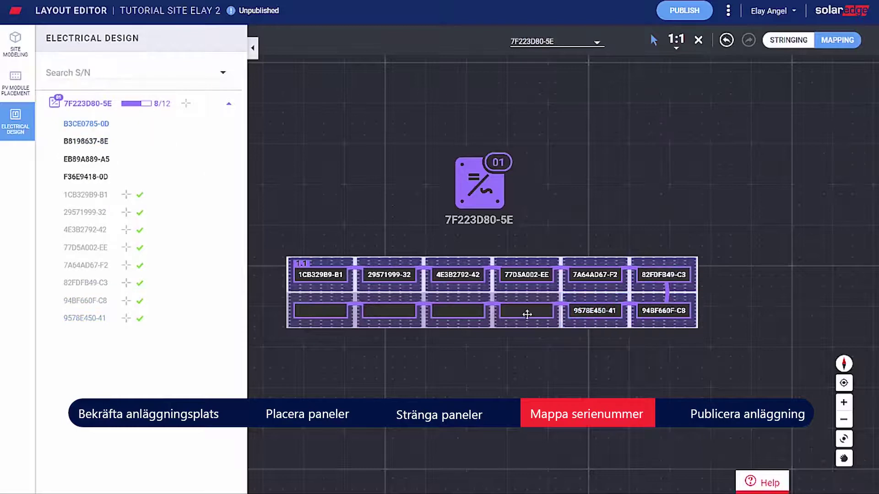
{"action": "left_click", "coordinate": [526, 310]}
{"action": "left_click", "coordinate": [443, 318]}
{"action": "left_click", "coordinate": [389, 311]}
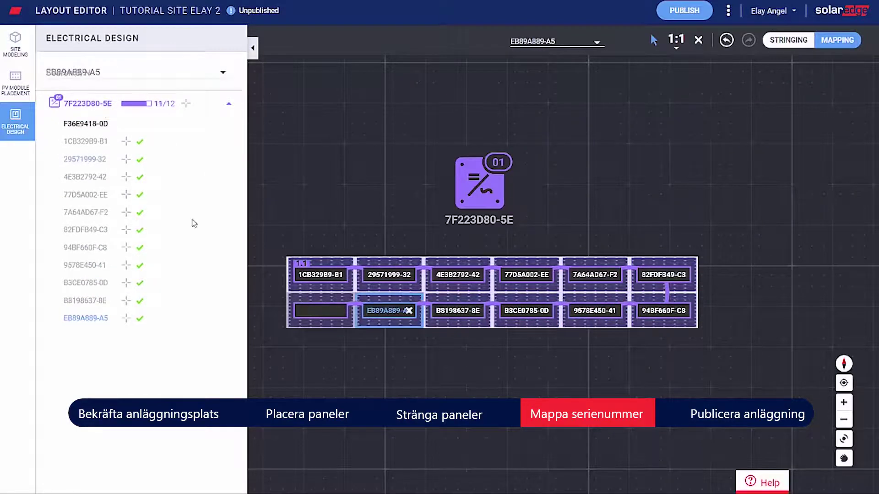
{"action": "left_click", "coordinate": [302, 314]}
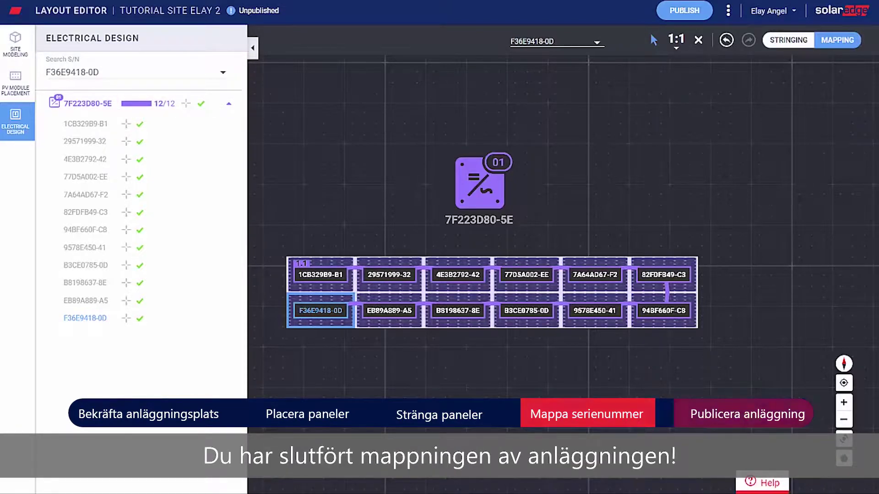
{"action": "left_click", "coordinate": [701, 12]}
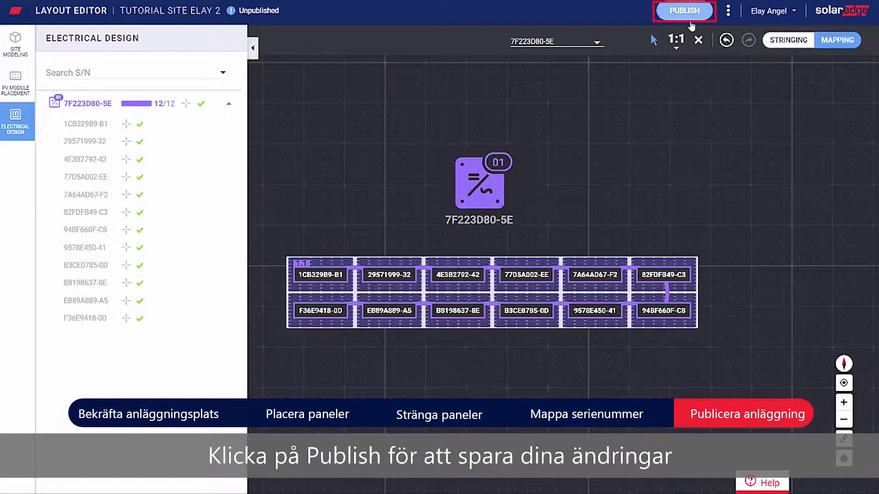